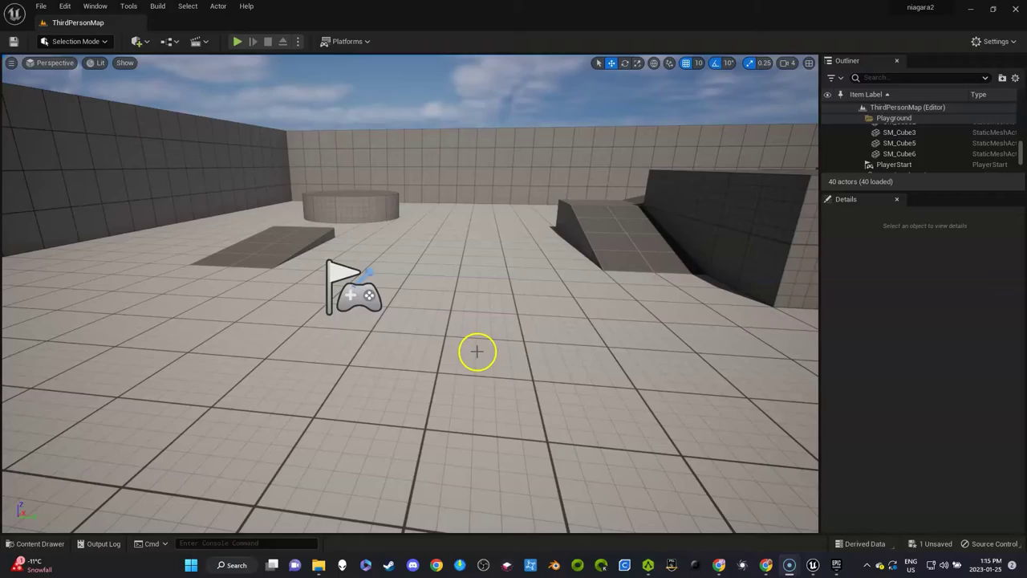
Browse the Content Drawer to PyroVFX/Niagara_FX/Explosions and drop NS_Fire_Trail into the level
right_drag(493, 344, 476, 350)
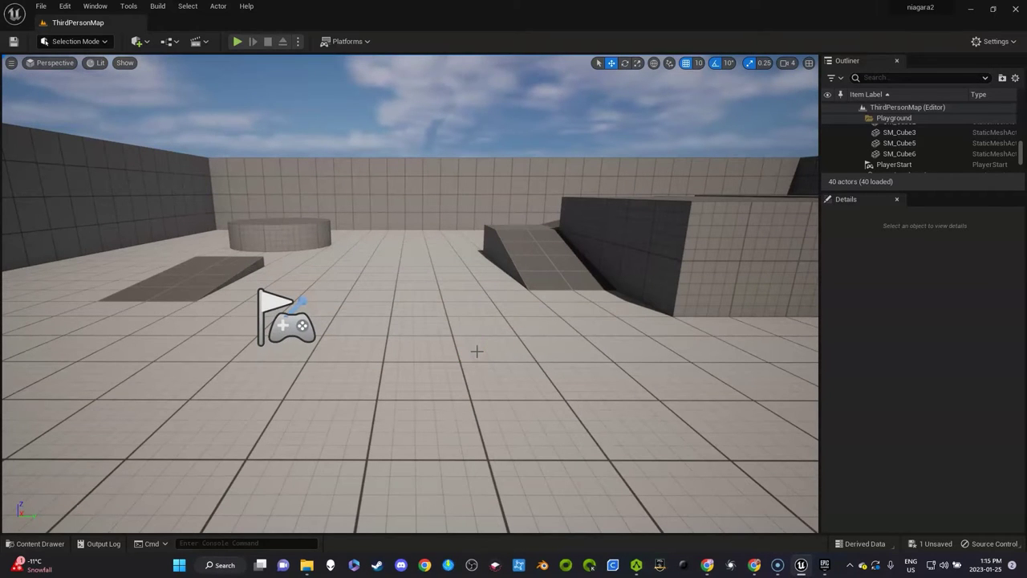
key(ctrl+space)
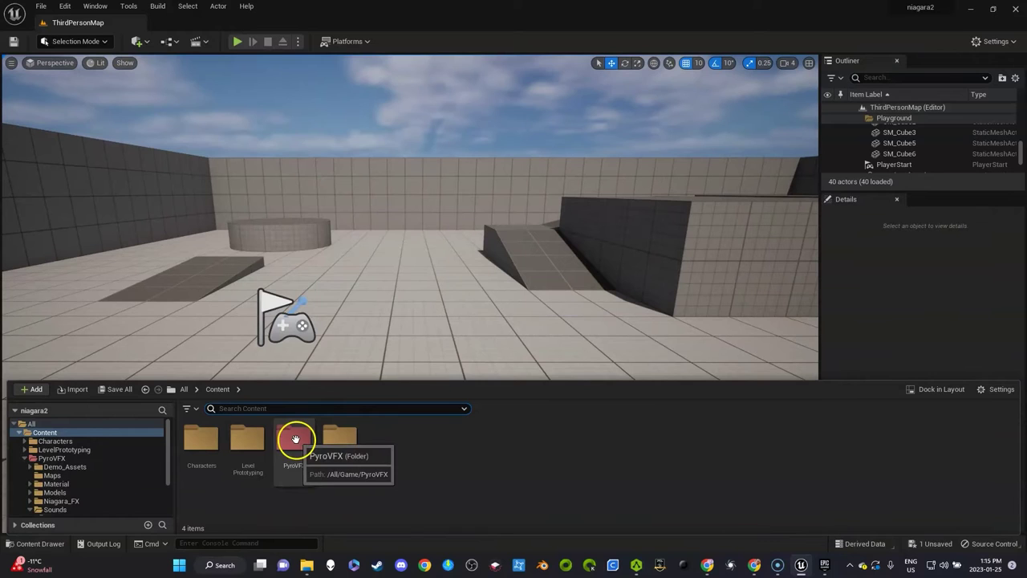
double_click(295, 439)
click(374, 442)
double_click(389, 446)
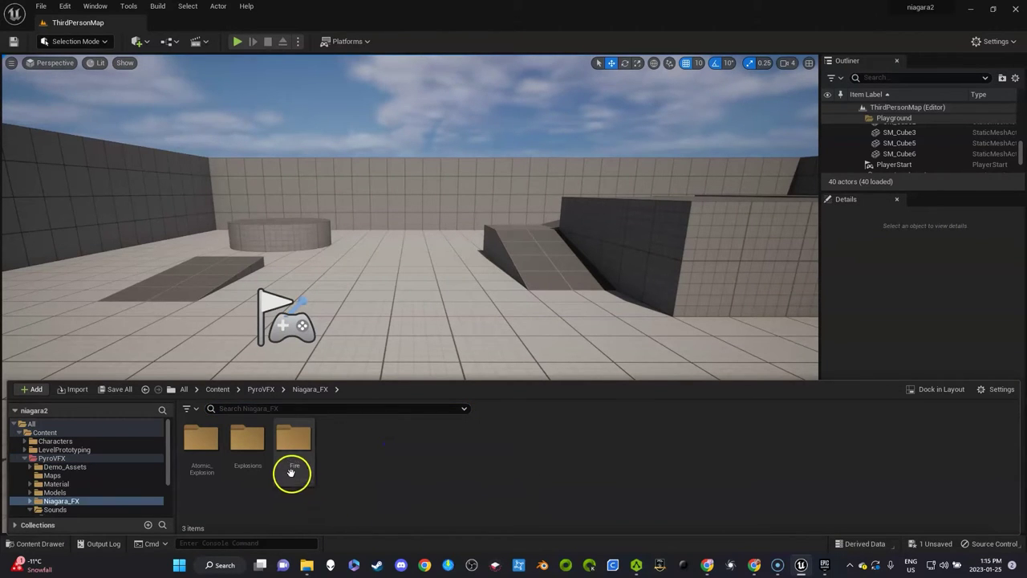
click(250, 456)
double_click(250, 456)
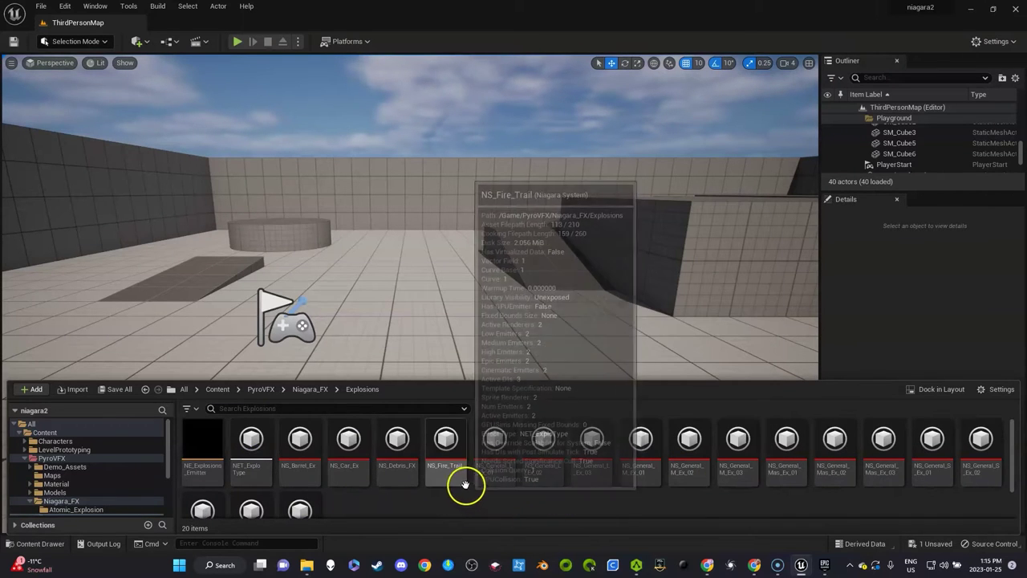
drag(442, 444, 385, 311)
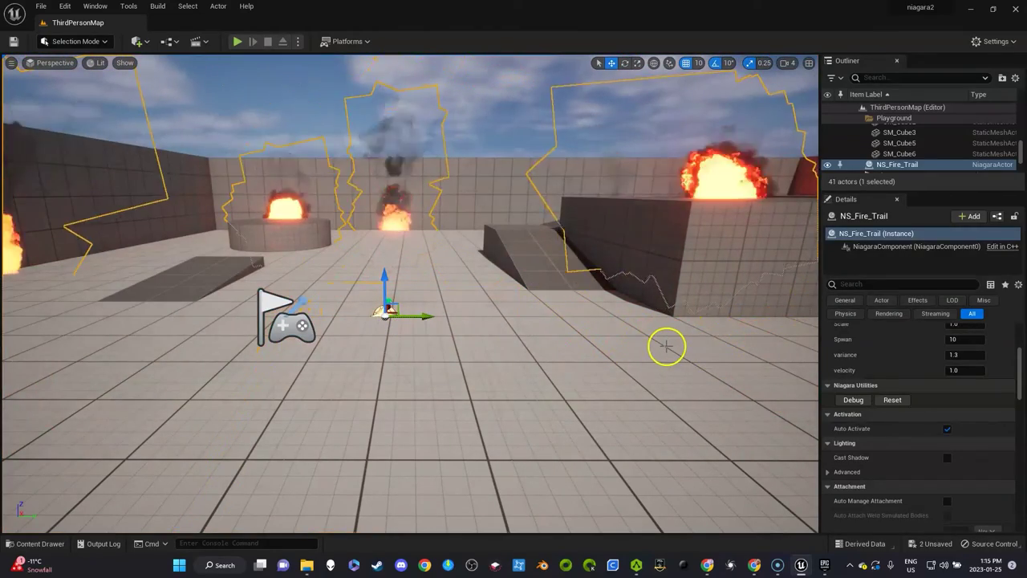
Uncheck NS_Fire_Trail's Auto Activate in Details, then undo so it stays enabled
scroll(903, 381, down, 2)
click(947, 394)
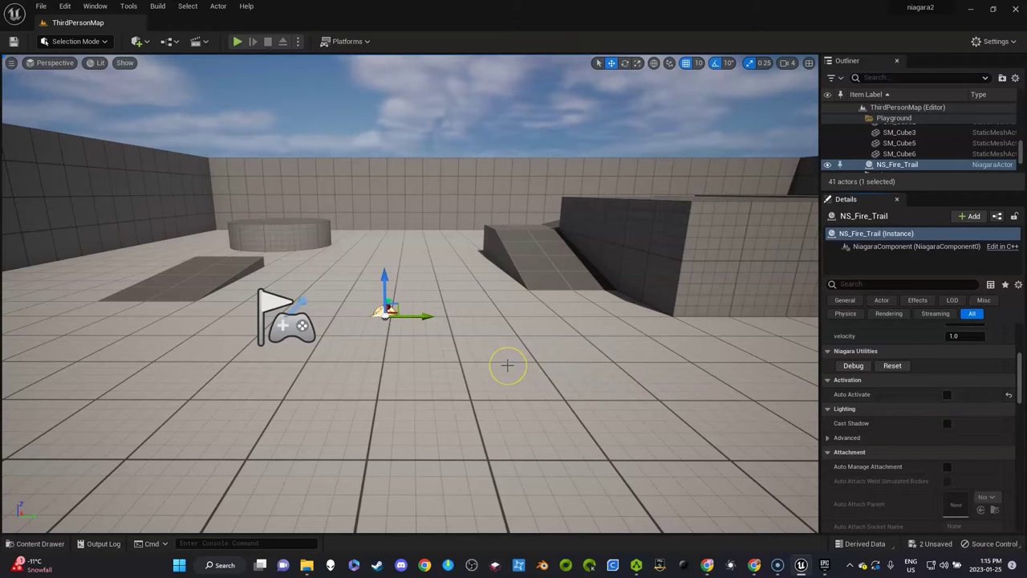
key(ctrl+z)
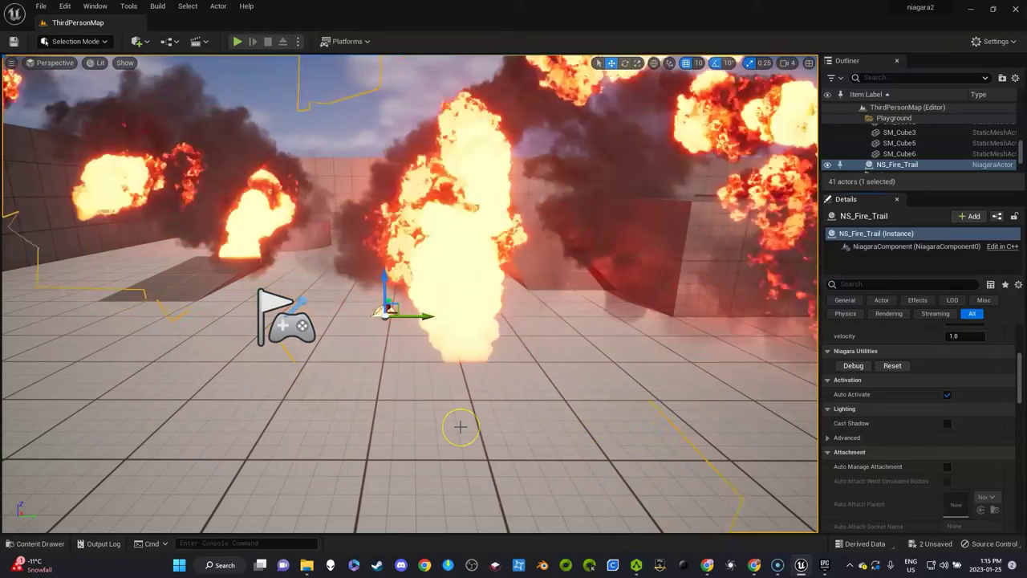
click(451, 426)
key(ctrl+space)
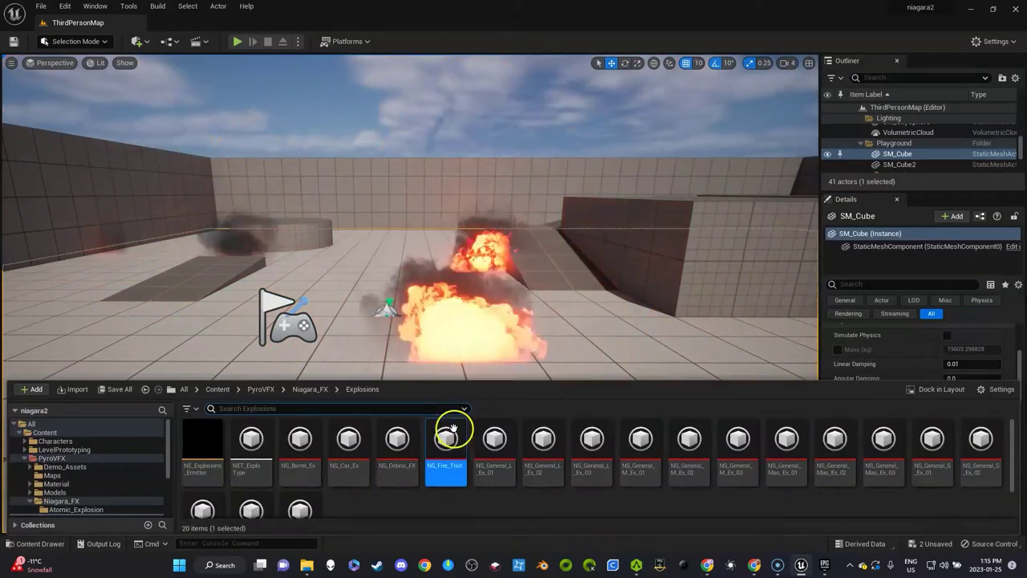
Add a Cinematics Level Sequence named 11111 in the top-level Content folder and open it
click(224, 390)
right_click(415, 438)
mouse_move(484, 290)
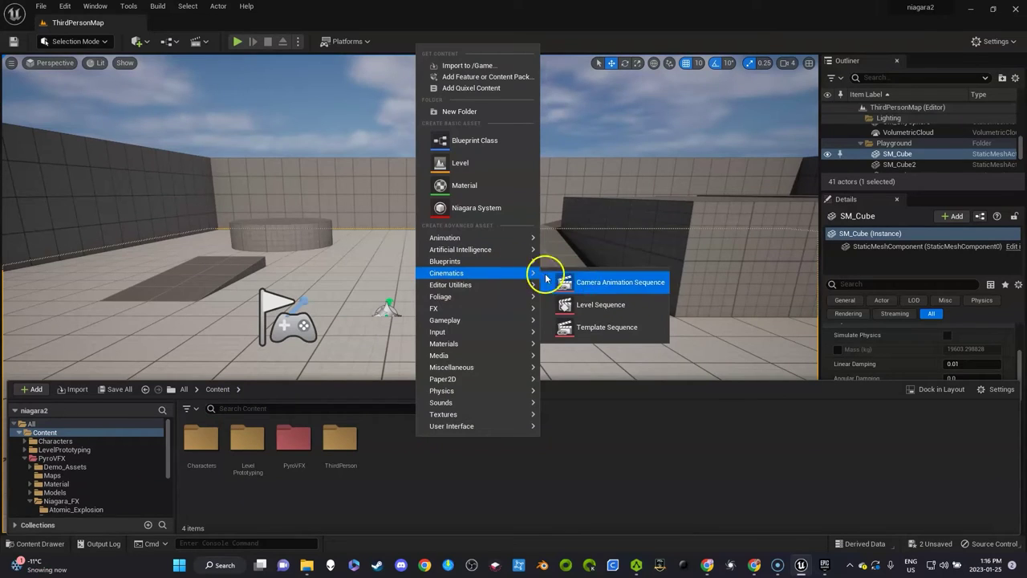
click(605, 307)
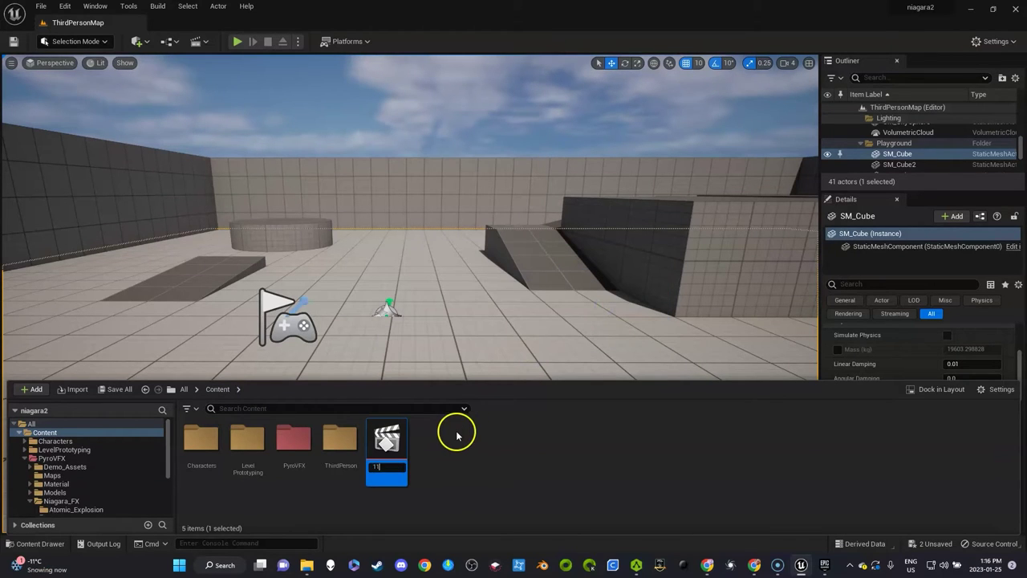
double_click(383, 440)
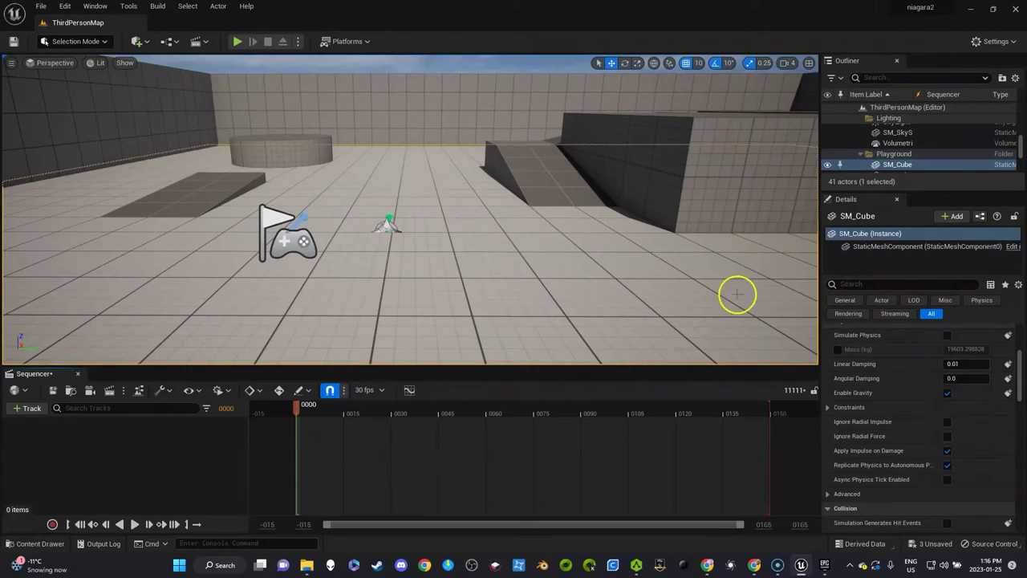
Drag the NS_Fire_Trail actor from the Outliner into the 11111 sequence
click(387, 226)
drag(897, 155, 435, 374)
drag(239, 426, 329, 426)
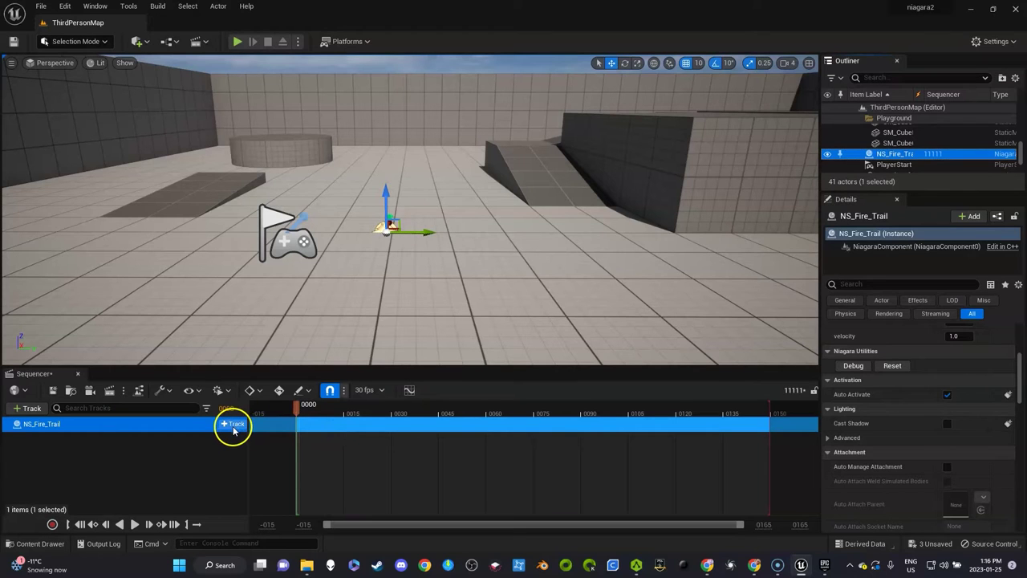
Add the NiagaraComponent0 track and an FX System Toggle Track to the fire trail
click(233, 430)
click(268, 387)
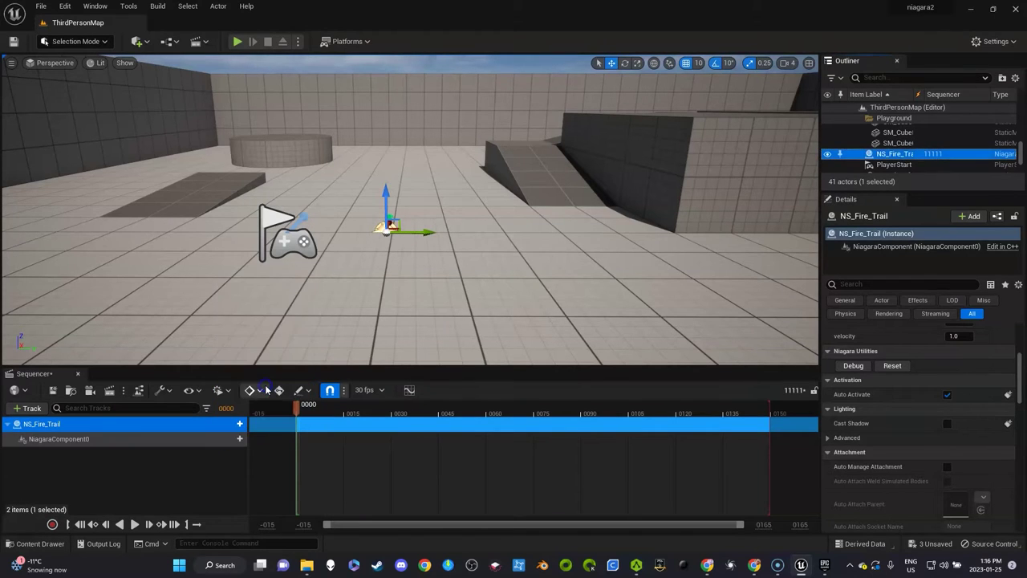
click(230, 439)
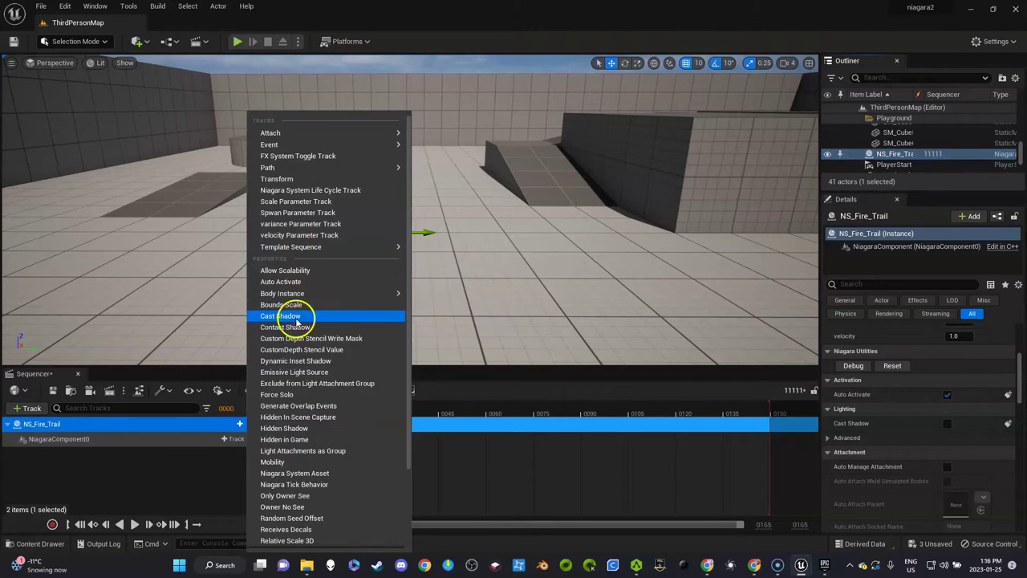
mouse_move(318, 247)
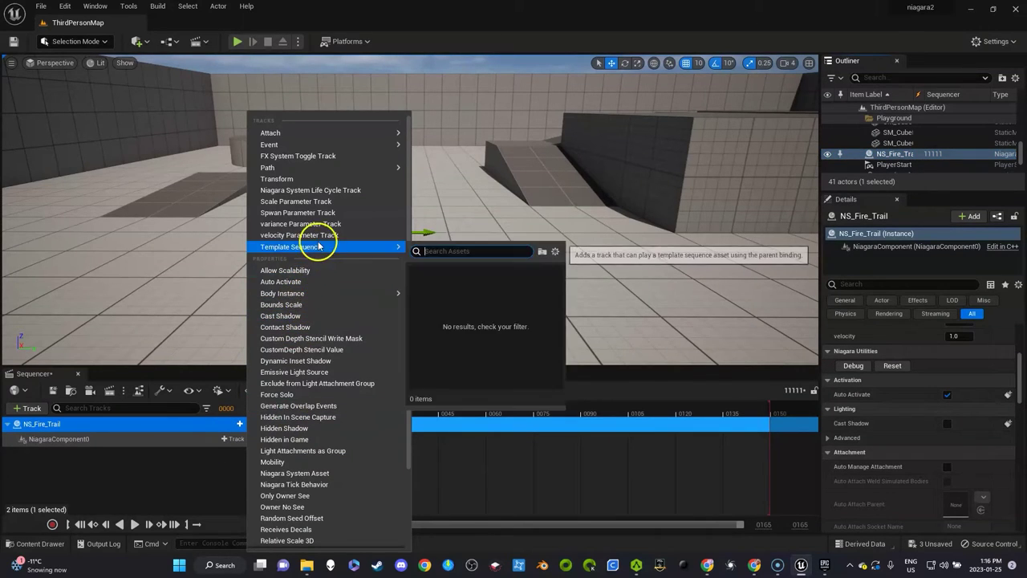
mouse_move(328, 169)
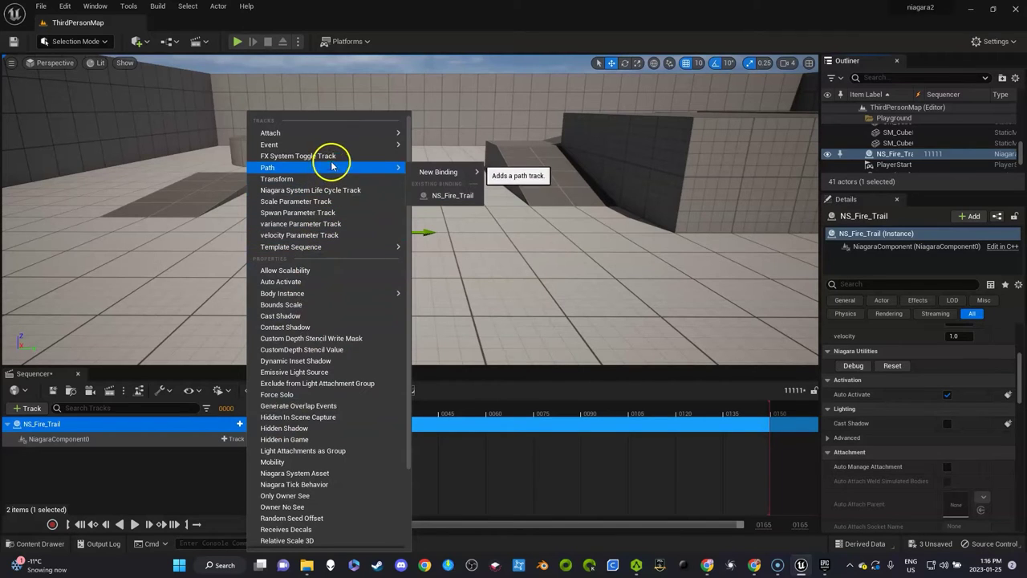
click(307, 160)
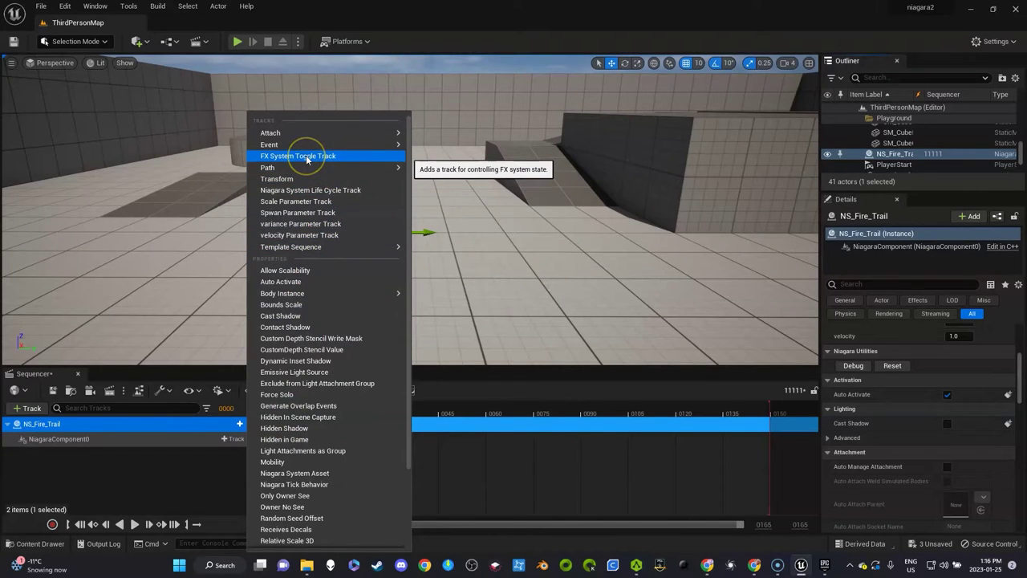
click(282, 434)
Key the FX System track to Deactivate at frame 0000
click(211, 454)
click(291, 417)
click(213, 460)
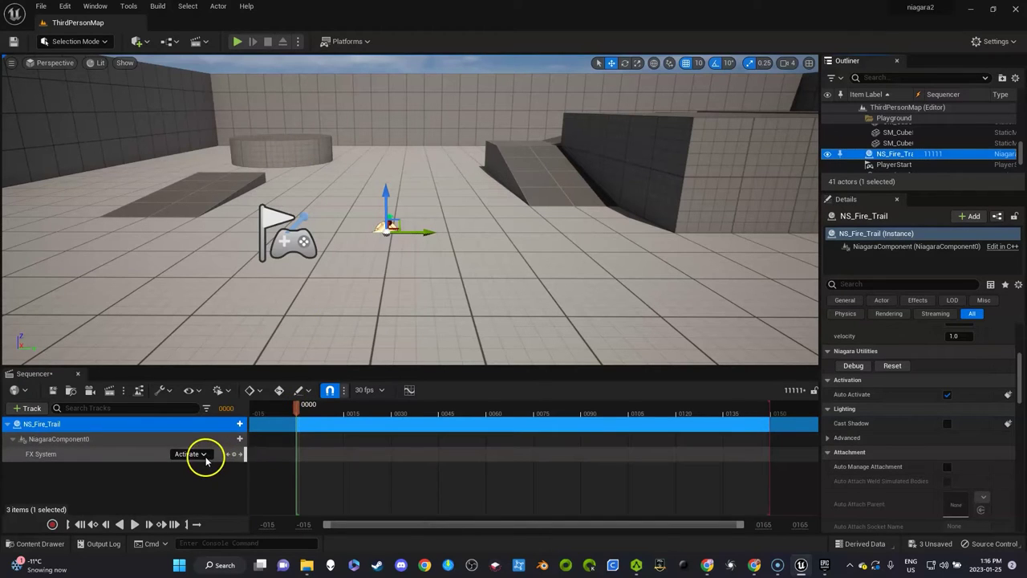
click(203, 455)
click(197, 484)
click(235, 455)
Set the FX System to Activate at frame 0023 and scrub back to preview the ignition
click(295, 410)
click(210, 454)
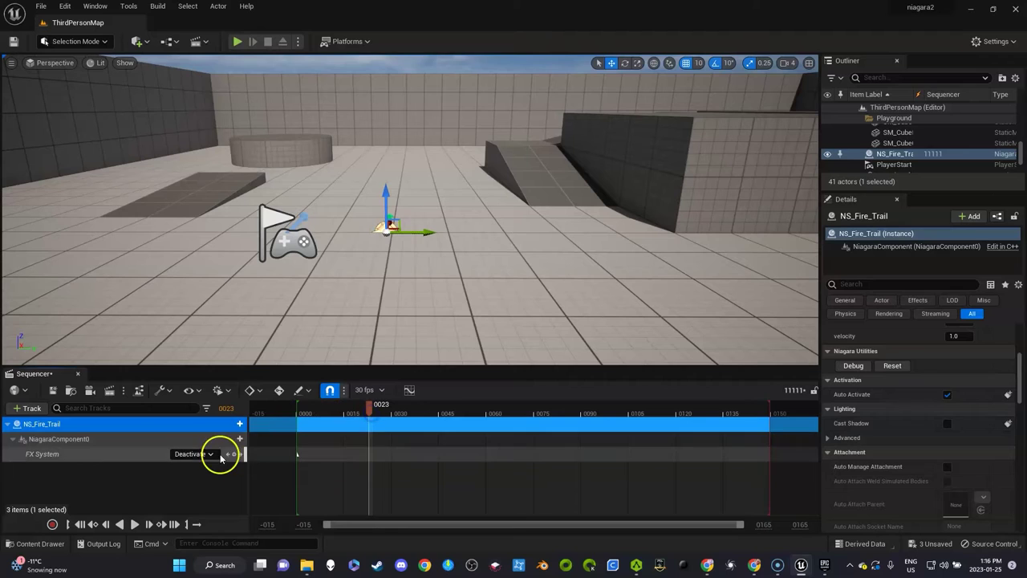
click(201, 470)
mouse_move(367, 408)
mouse_down()
mouse_move(297, 410)
mouse_move(698, 447)
mouse_up()
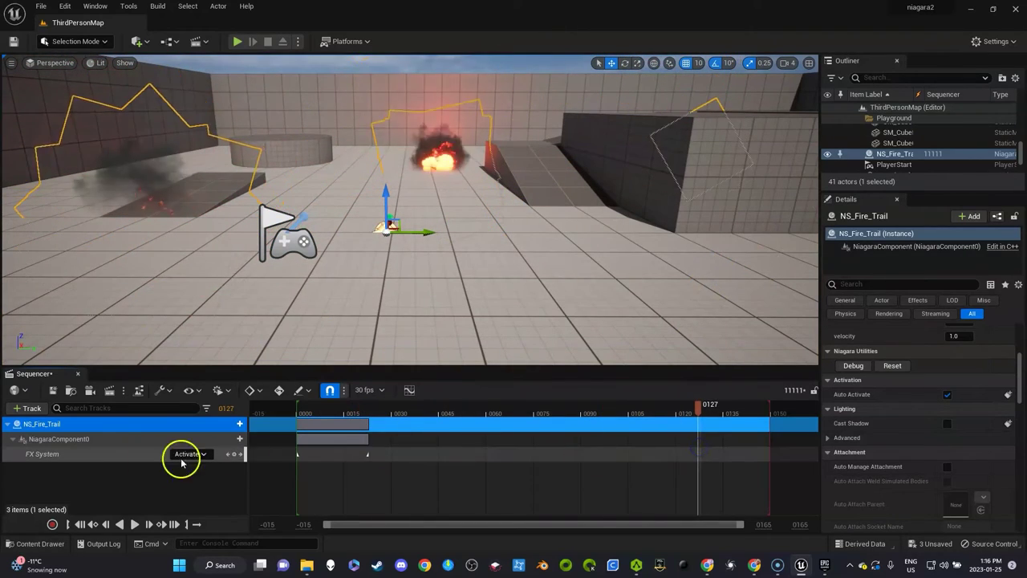
click(29, 408)
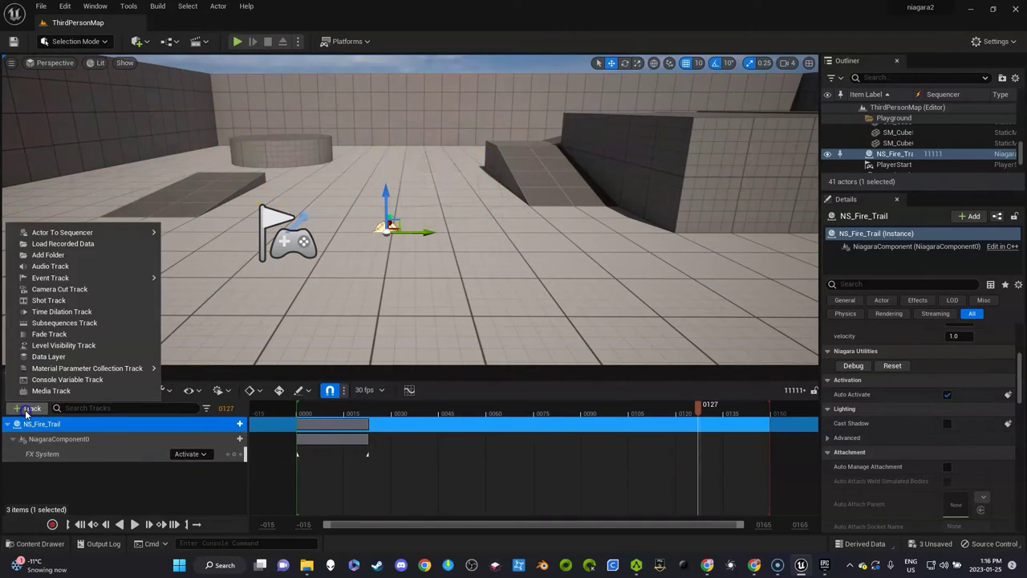
Add an Audio track with the Fire_loop sound, sliding it to start near frame 23
click(61, 268)
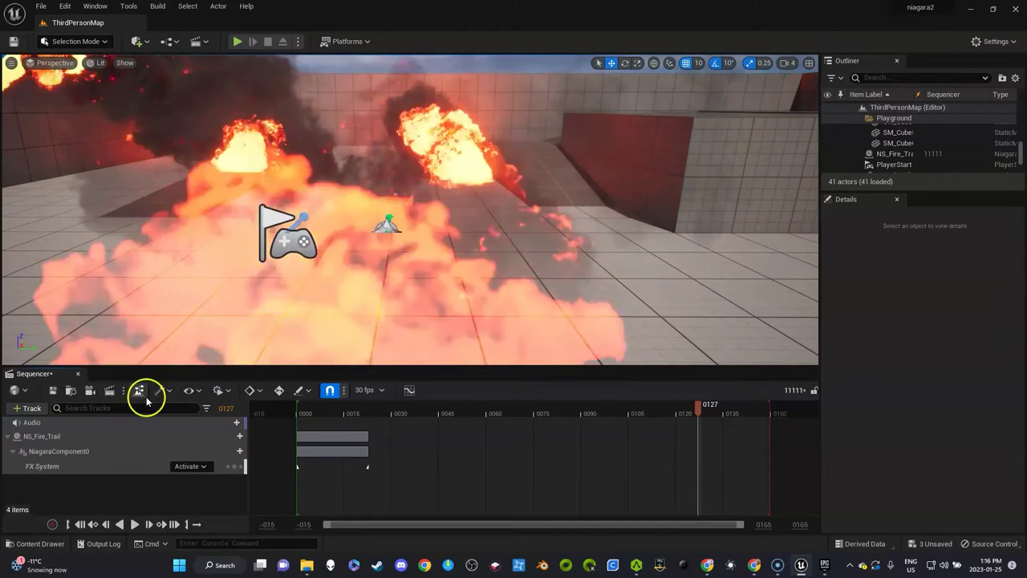
click(230, 423)
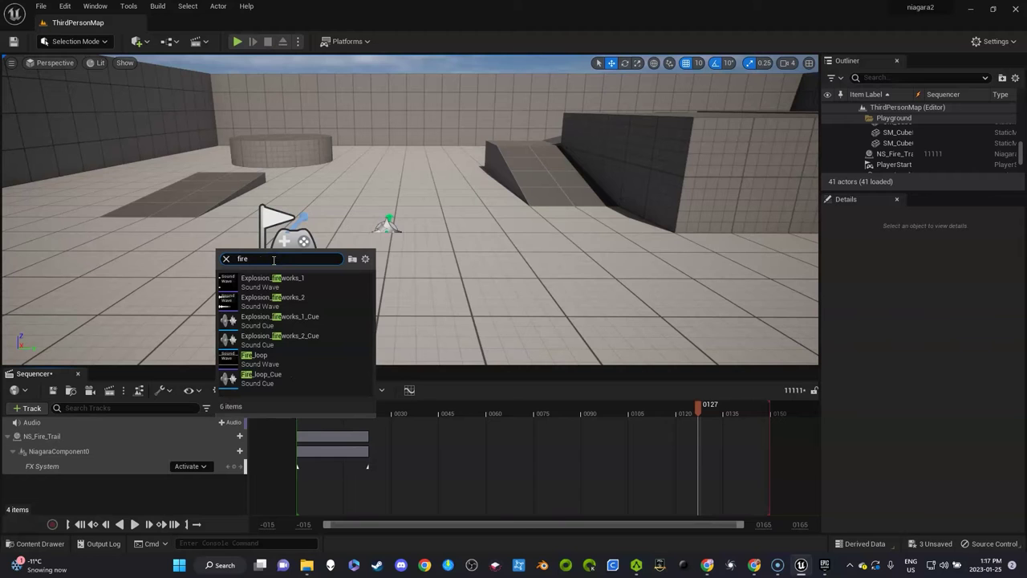
click(270, 367)
drag(740, 449, 350, 412)
drag(422, 408, 495, 409)
click(458, 429)
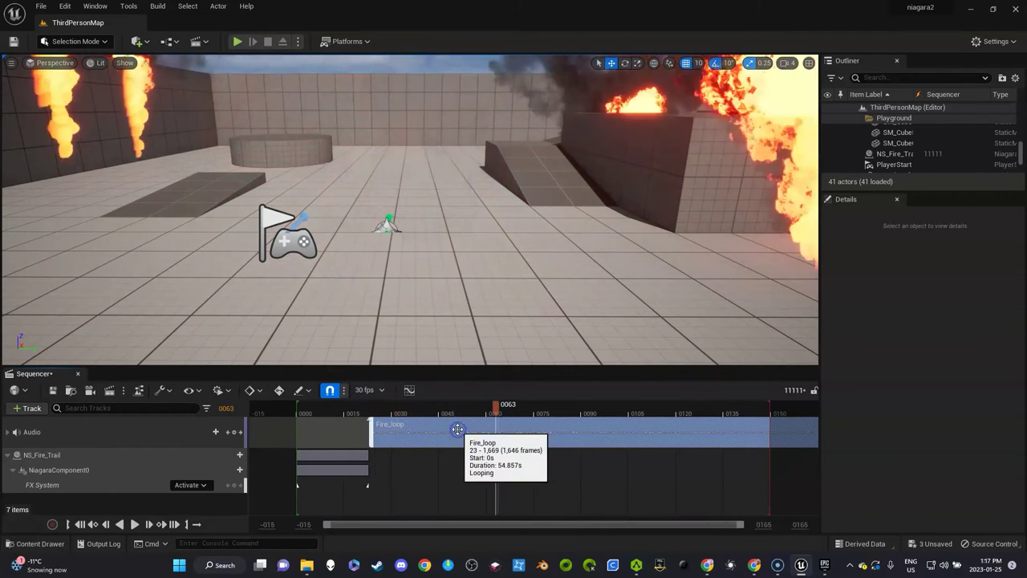
Delete Fire_loop and add Explosion_C4_1 from an 'ex' search, moving it to frame 23
key(Delete)
click(269, 428)
click(226, 424)
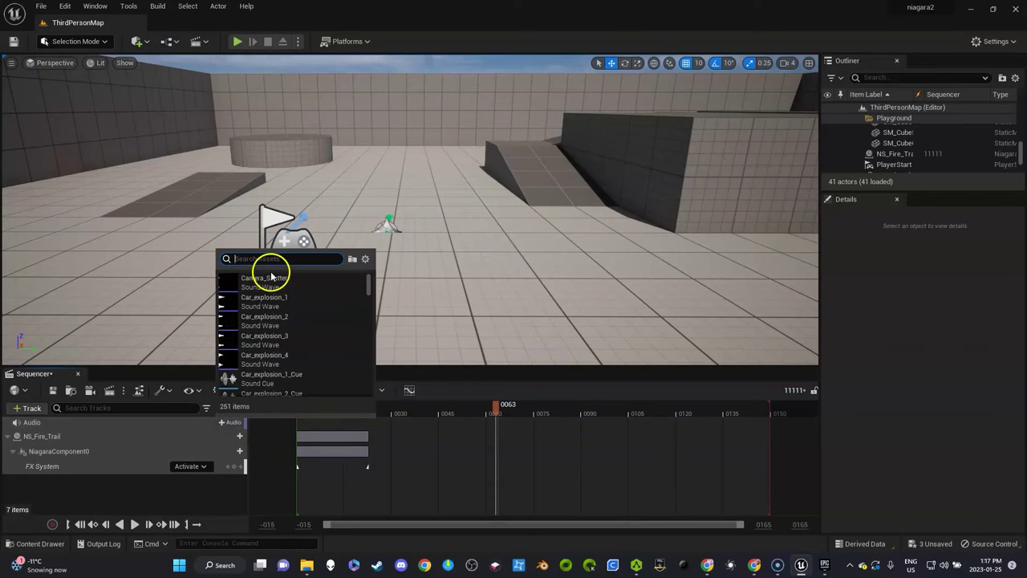
text(ex)
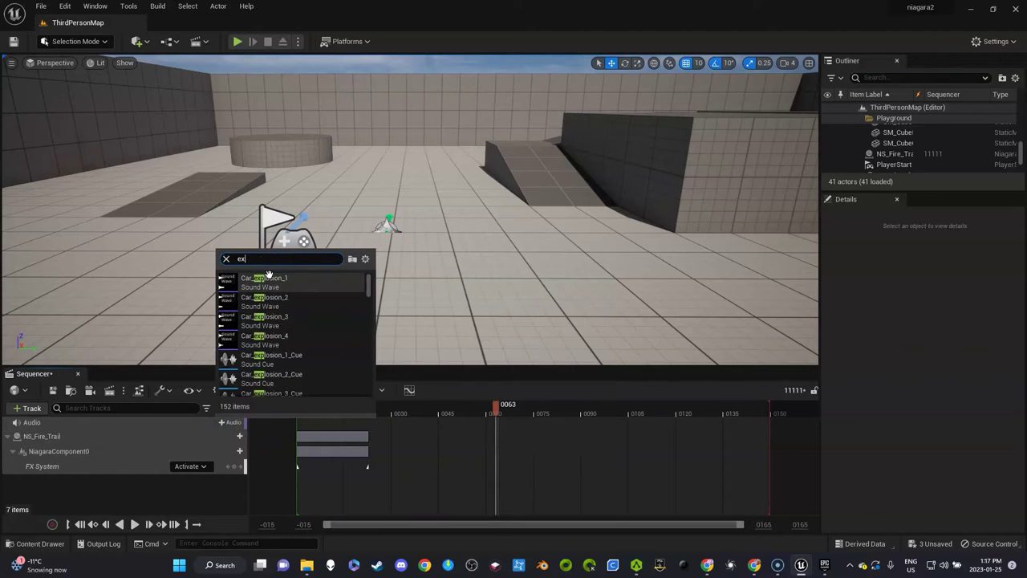
scroll(264, 321, down, 3)
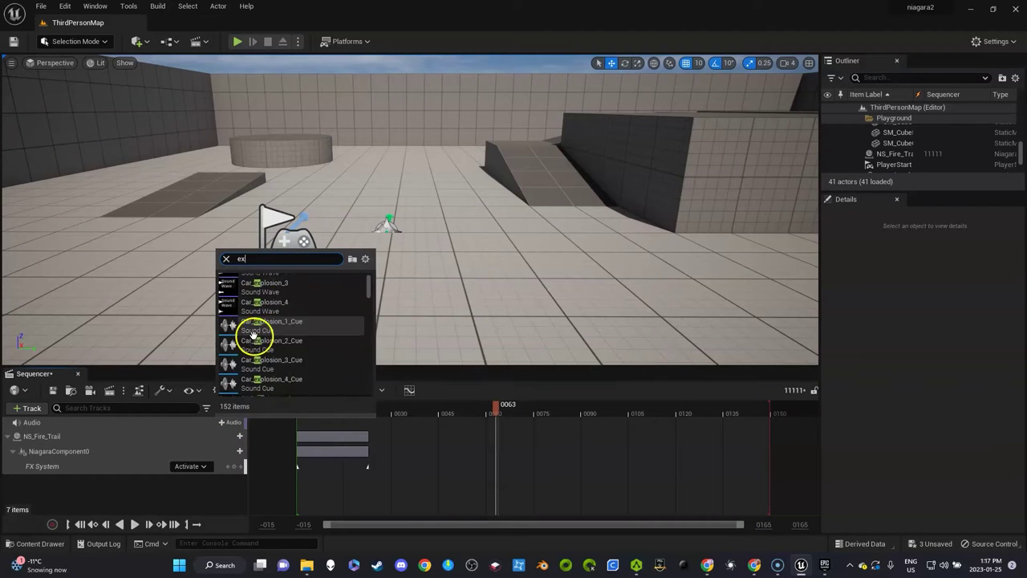
scroll(261, 339, down, 3)
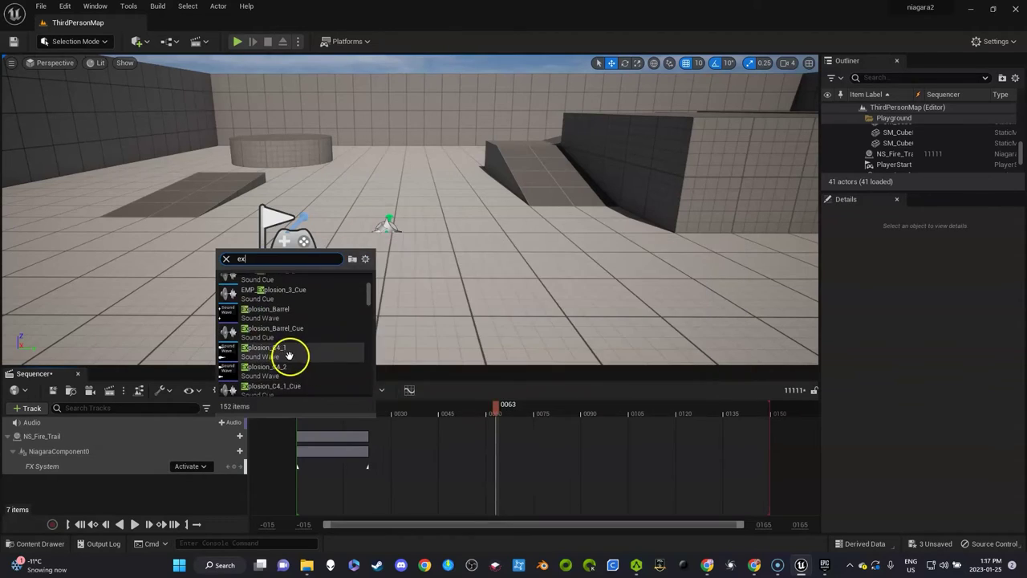
click(287, 356)
drag(523, 417, 615, 416)
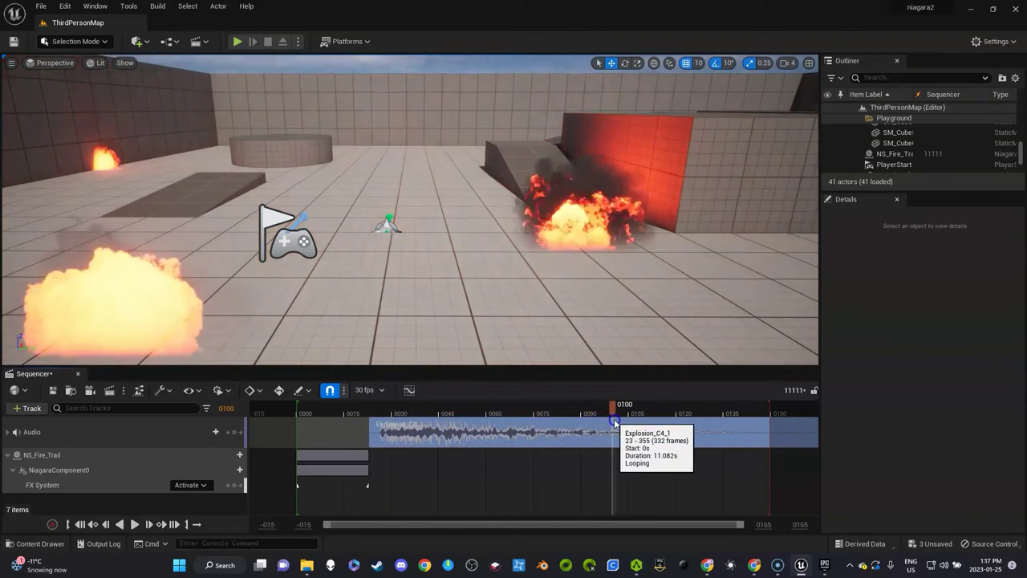
Create a cine camera with a camera cut and return the playhead to frame 0
click(89, 390)
drag(585, 416, 610, 415)
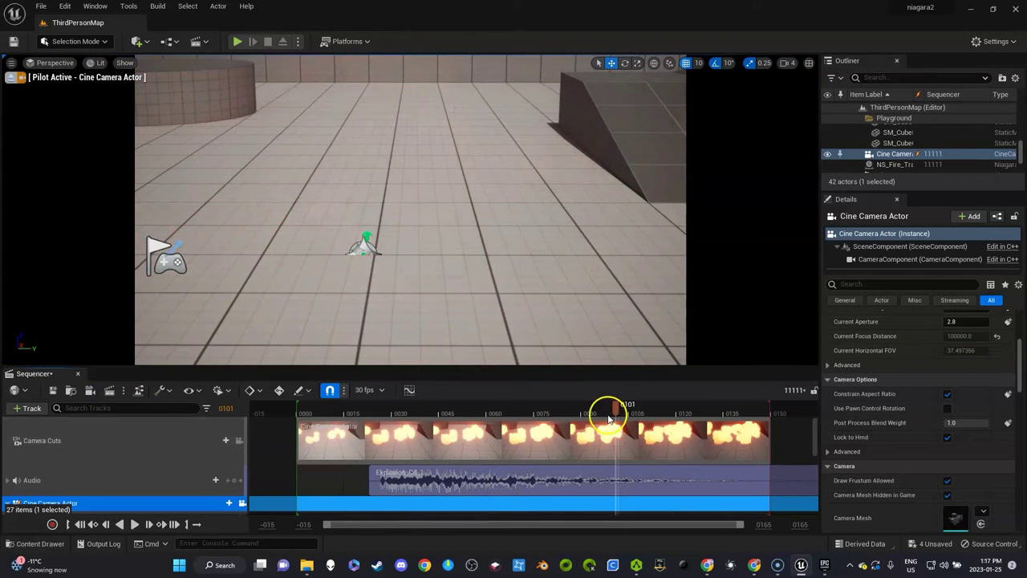
drag(338, 416, 298, 425)
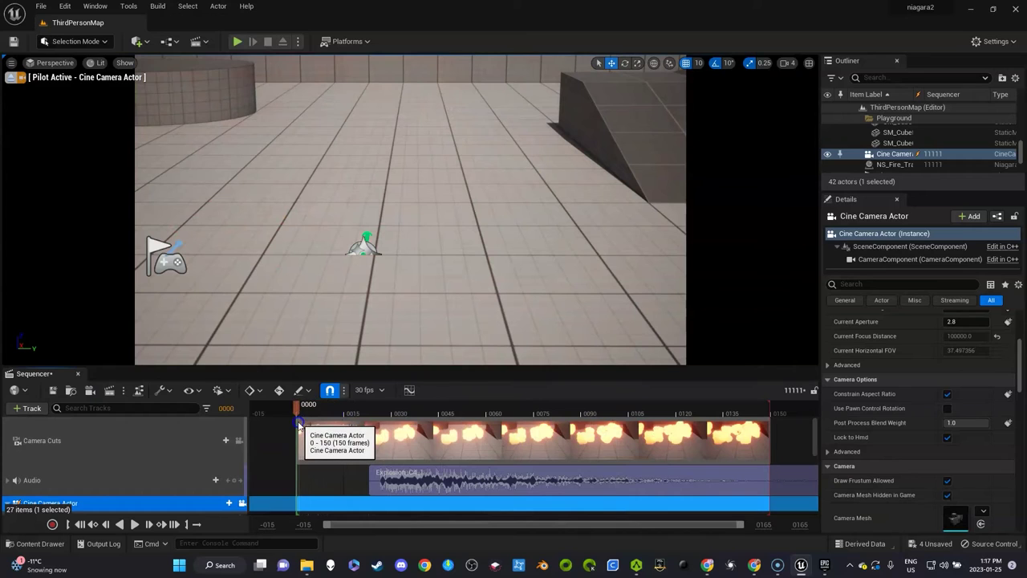
In Render Movie Settings, capture Master Audio Submix audio and name files niagarasound1 and niagaravideo1
click(112, 392)
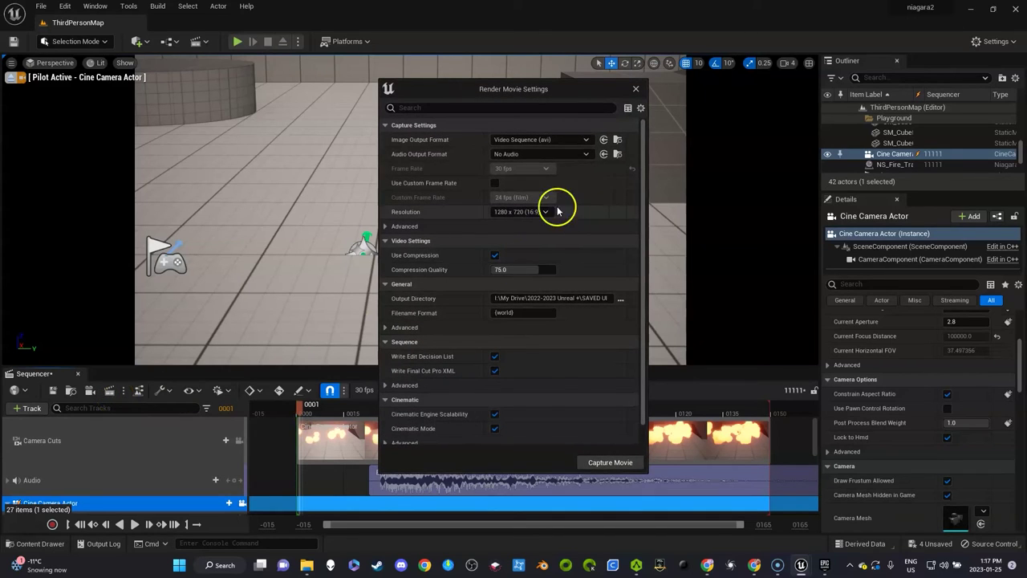
click(586, 155)
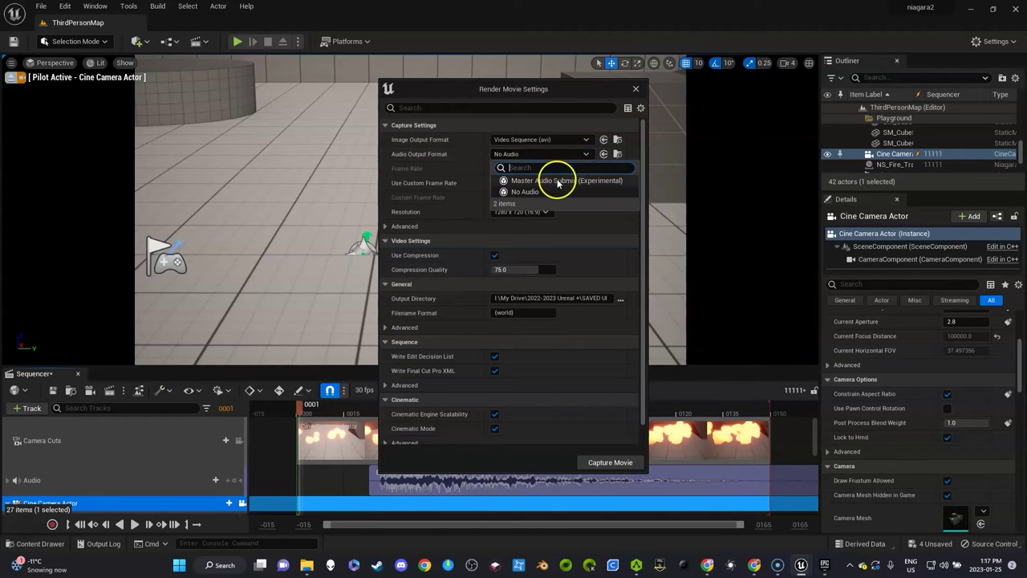
click(558, 181)
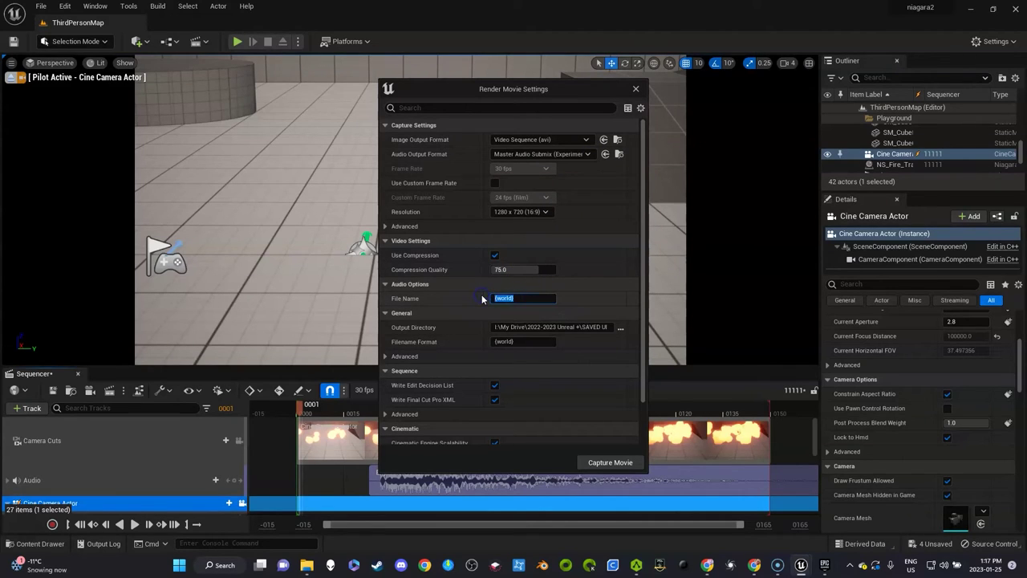
text(niagarasound)
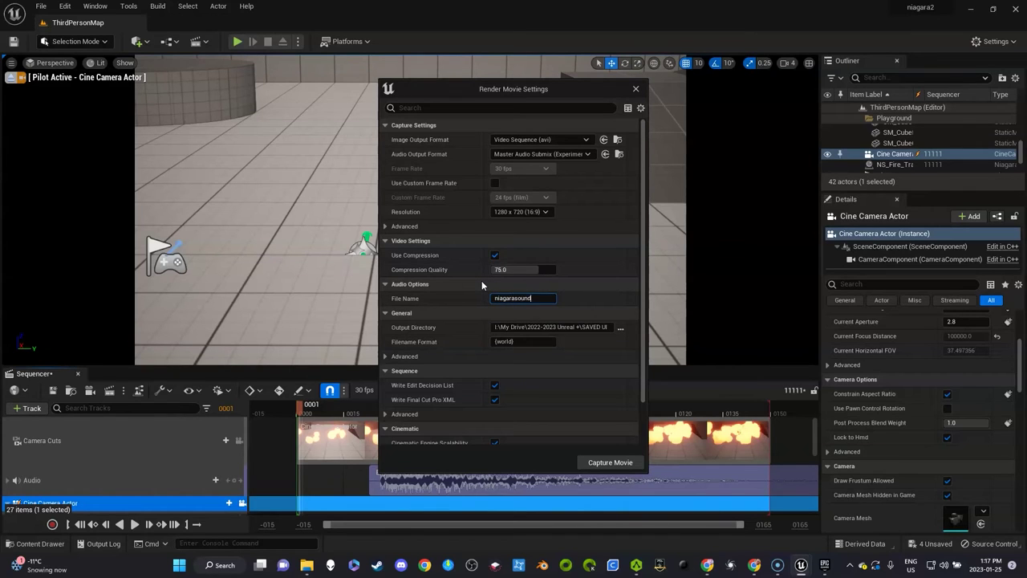
text(1)
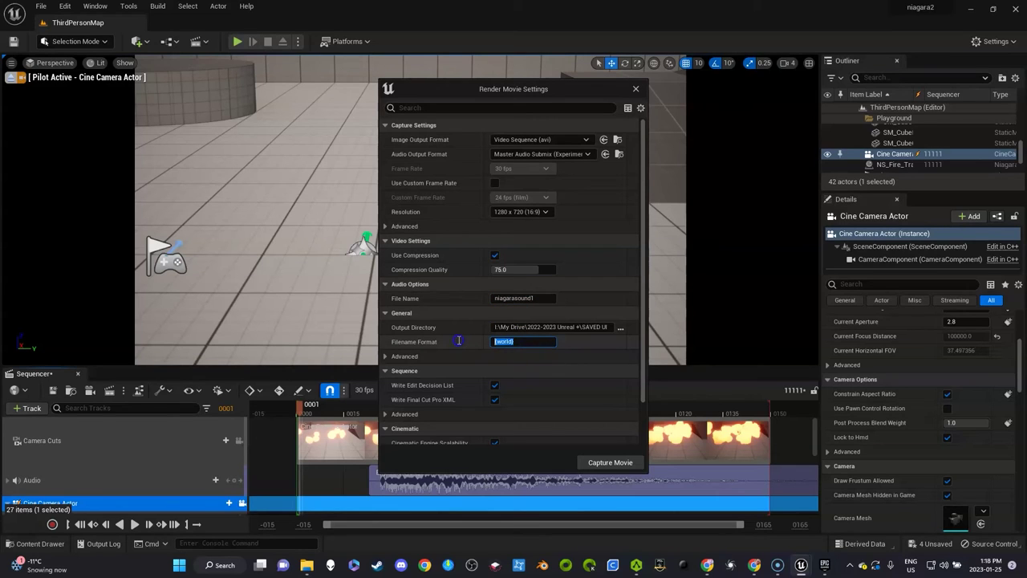
text(niagarasou)
key(BackSpace)
key(BackSpace)
key(BackSpace)
text(avideo1)
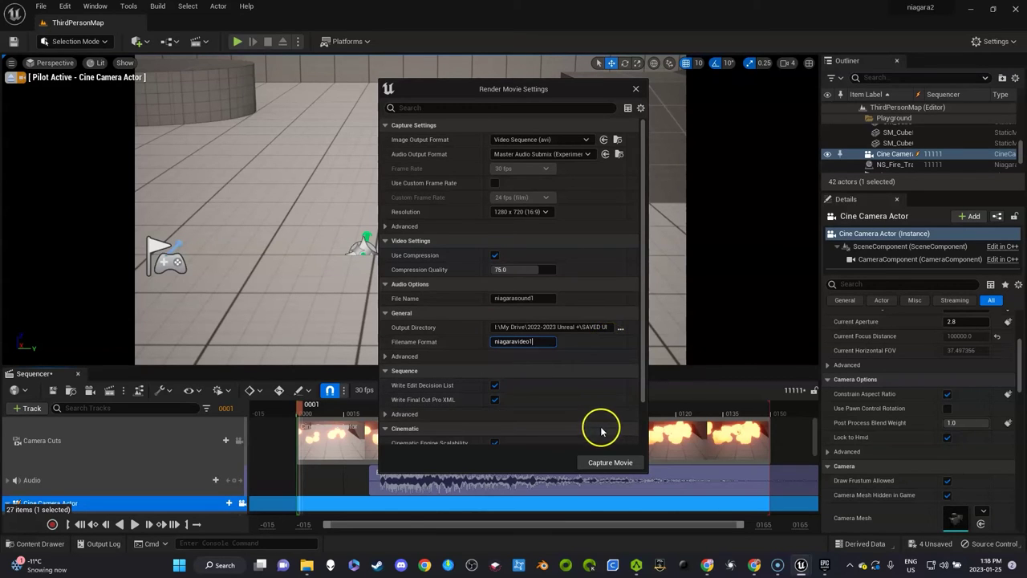
Start Capture Movie, save the selected content, and close the preview once rendering ends
click(603, 463)
click(544, 403)
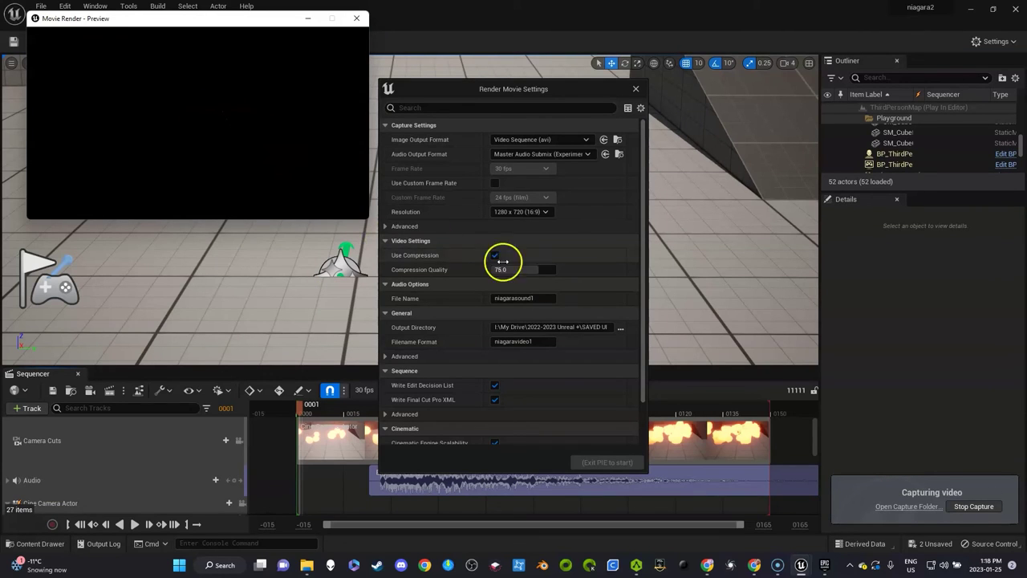
click(356, 19)
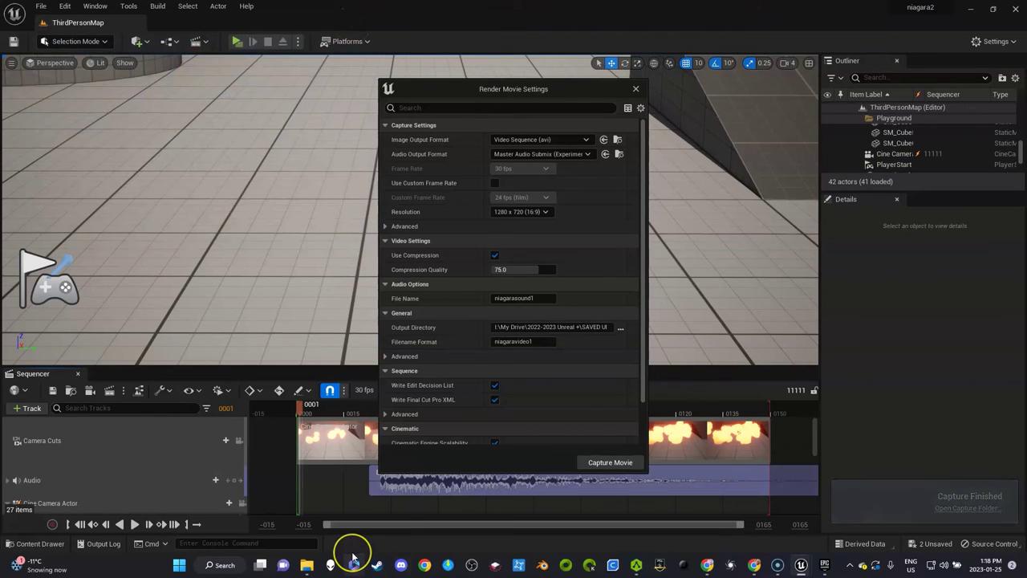
Play niagaravideo1 and niagarasound1 from the CINMATICS folder in Media Player, closing each afterward
click(353, 561)
double_click(704, 275)
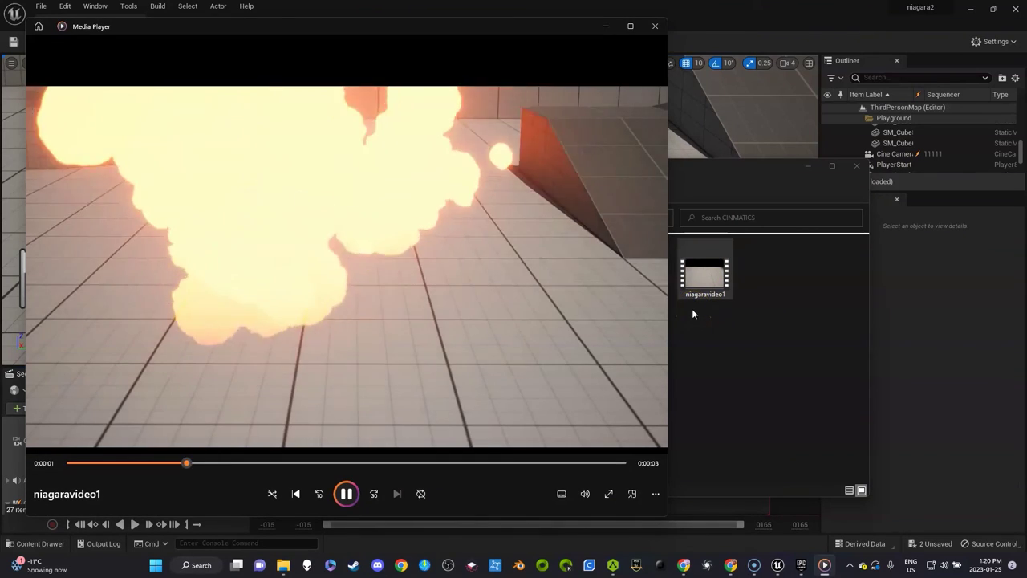
click(654, 26)
double_click(641, 267)
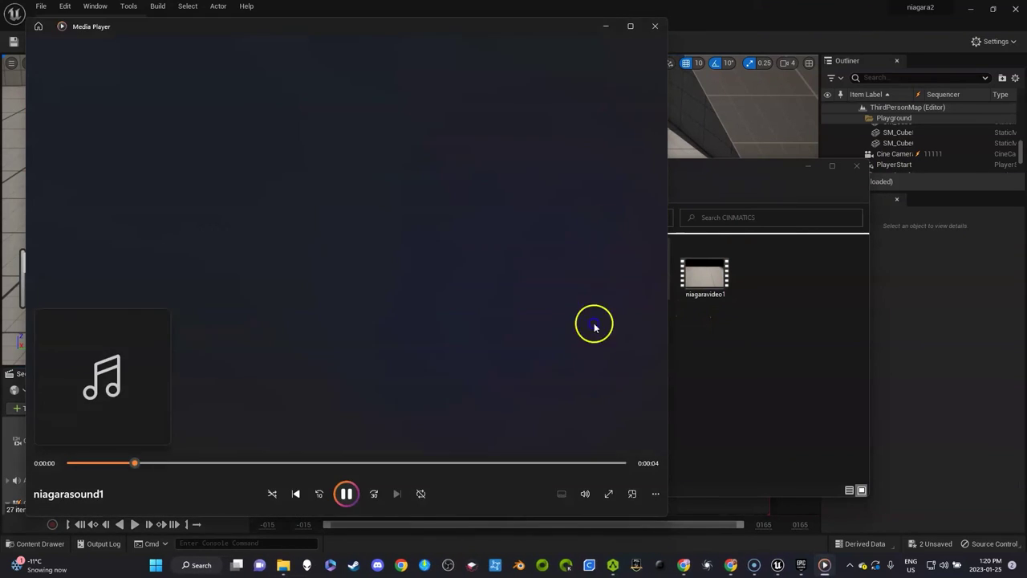
click(654, 27)
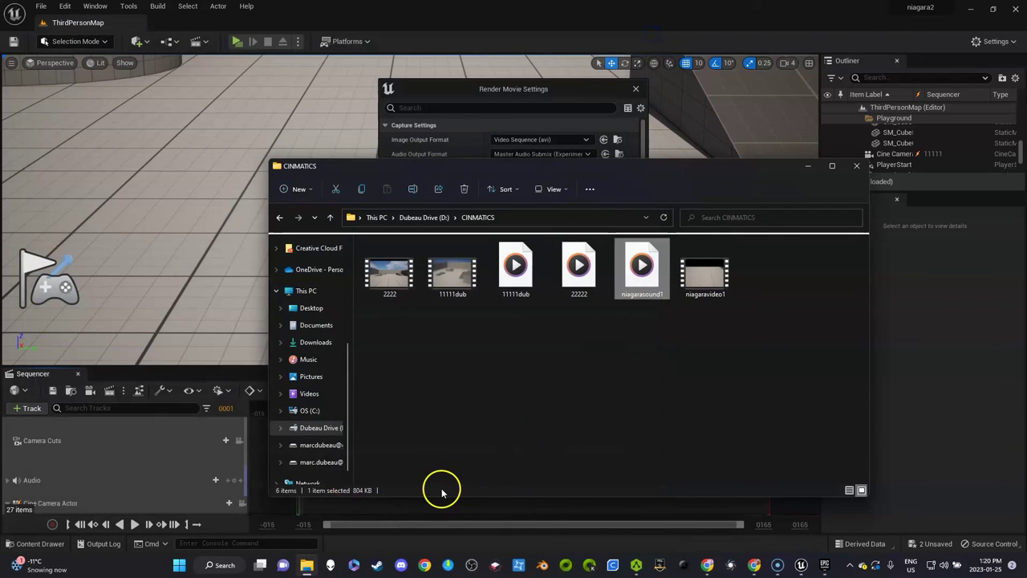